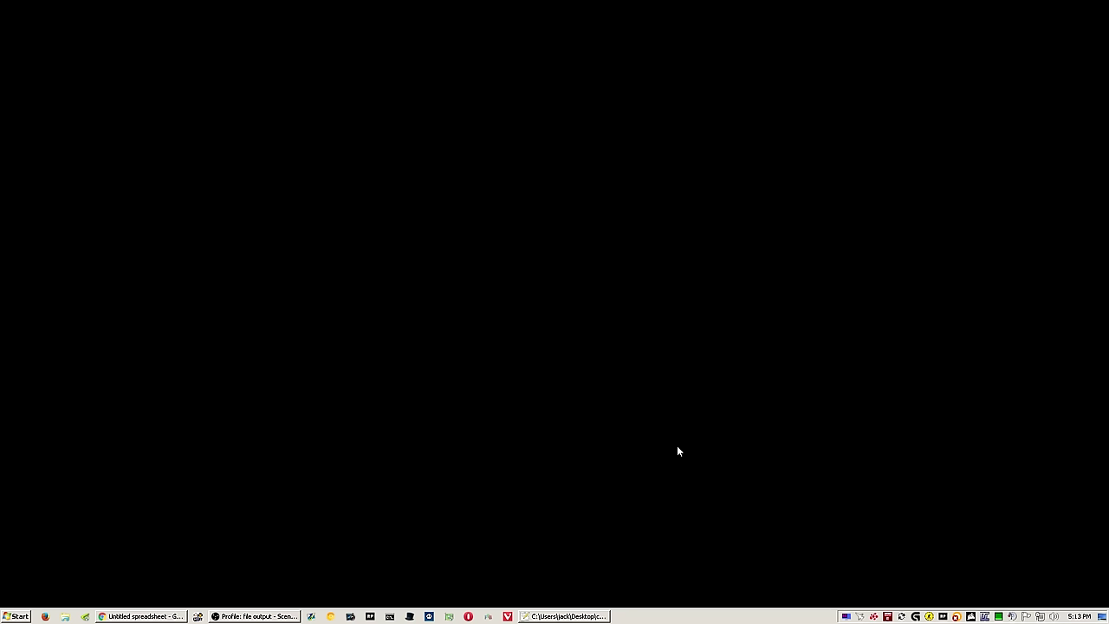
Open MSI Afterburner and review its general properties, including the unofficial overclocking mode under AMD compatibility properties.
click(861, 616)
drag(805, 268, 571, 155)
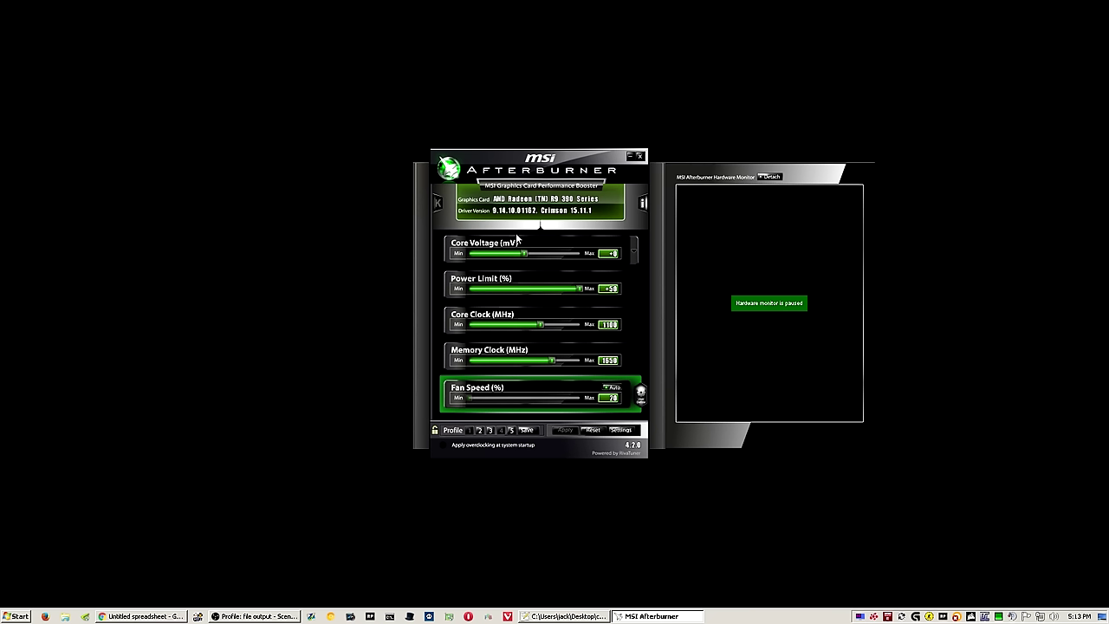
click(620, 430)
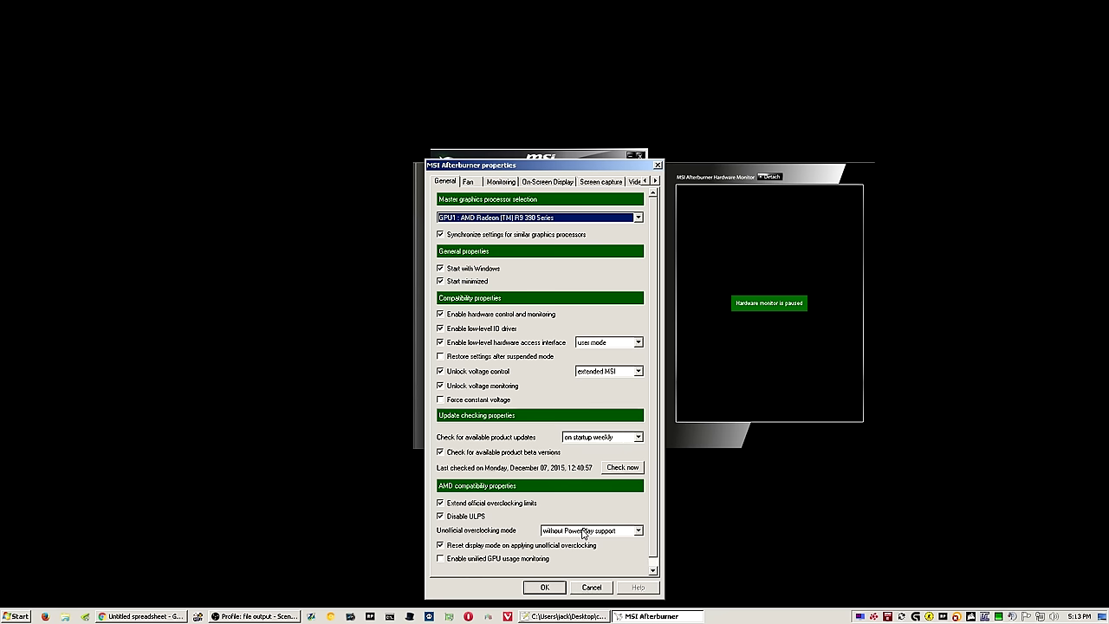
click(590, 587)
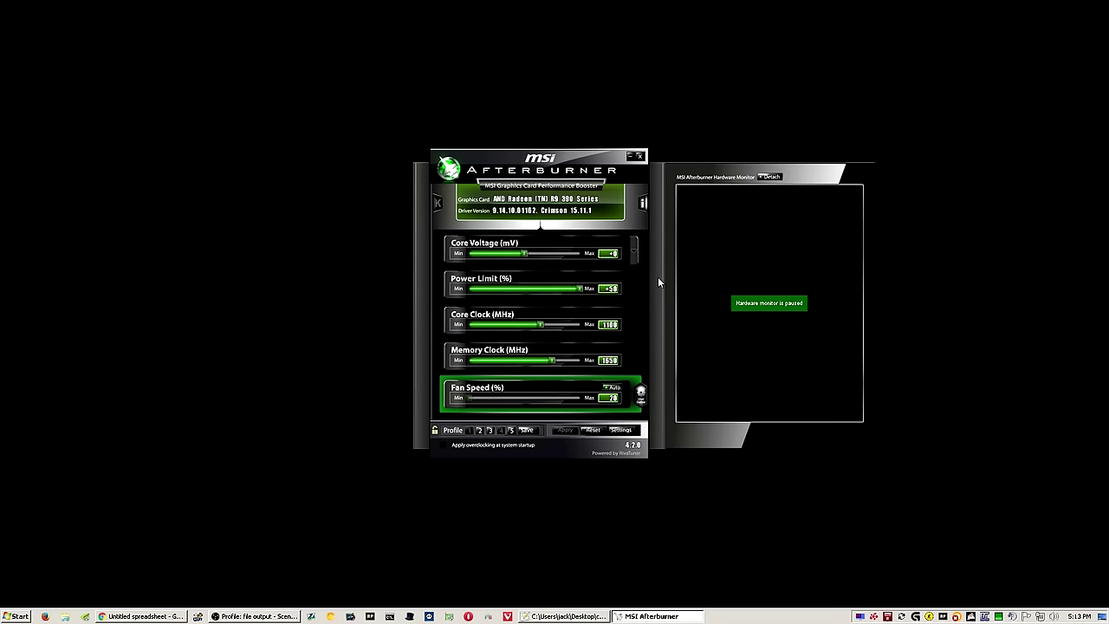
drag(563, 167, 528, 190)
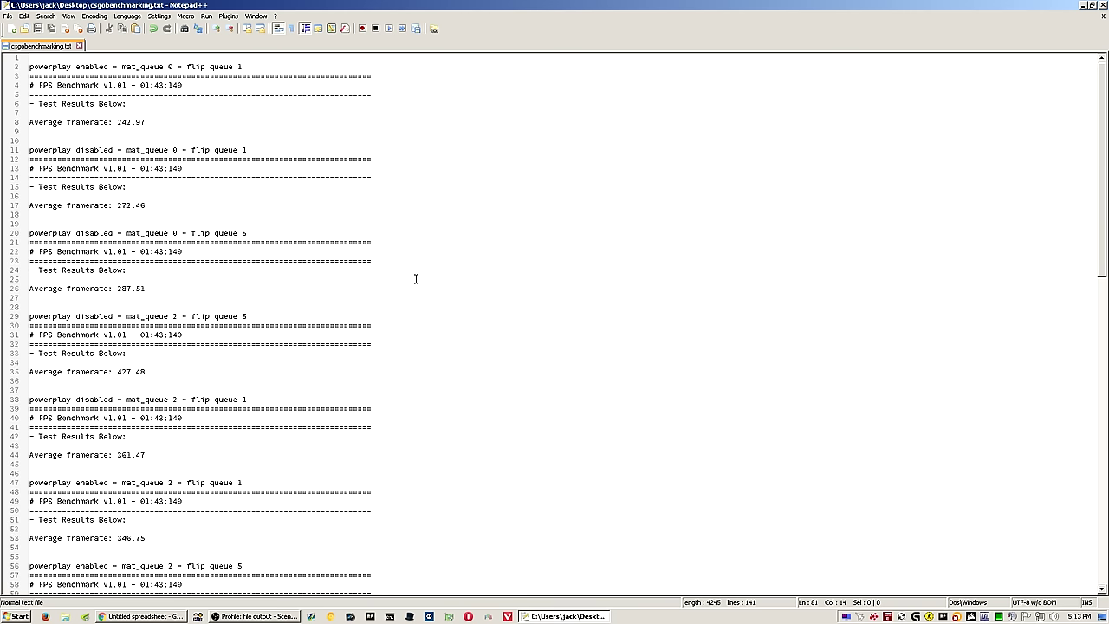
Examine the average framerates in csgobenchmarking.txt in Notepad++ for each powerplay, mat_queue and flip queue combination.
click(338, 120)
click(119, 84)
click(69, 68)
click(85, 68)
click(95, 159)
click(117, 252)
click(154, 152)
click(145, 151)
click(127, 150)
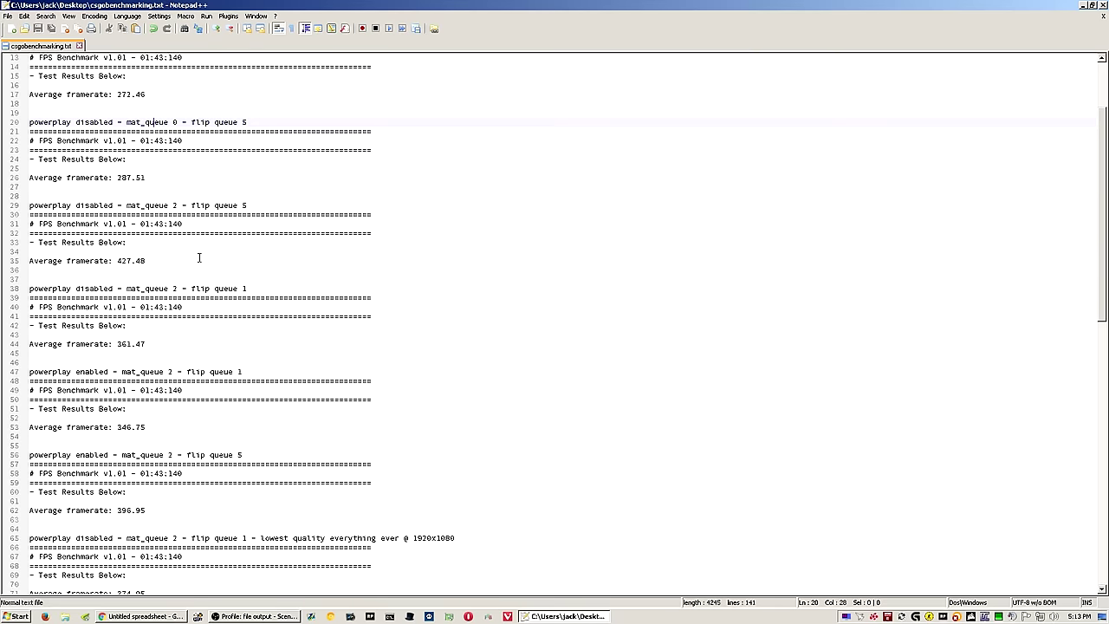
click(141, 151)
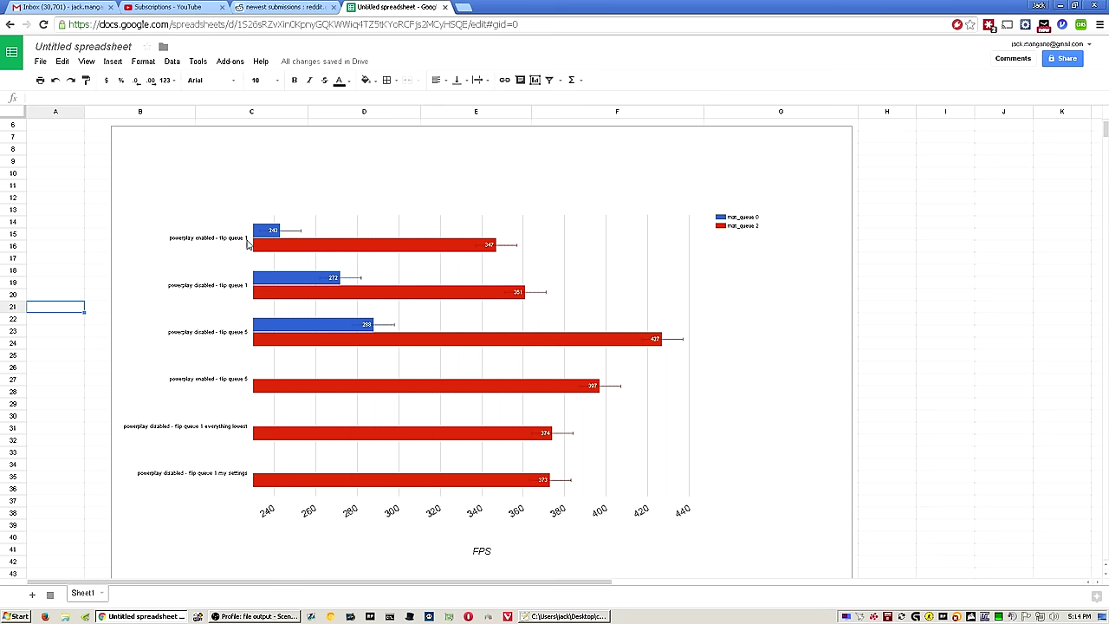
Open RadeonPro, review the flip queue size among the csgo.exe profile's advanced settings, and minimize the window.
double_click(933, 616)
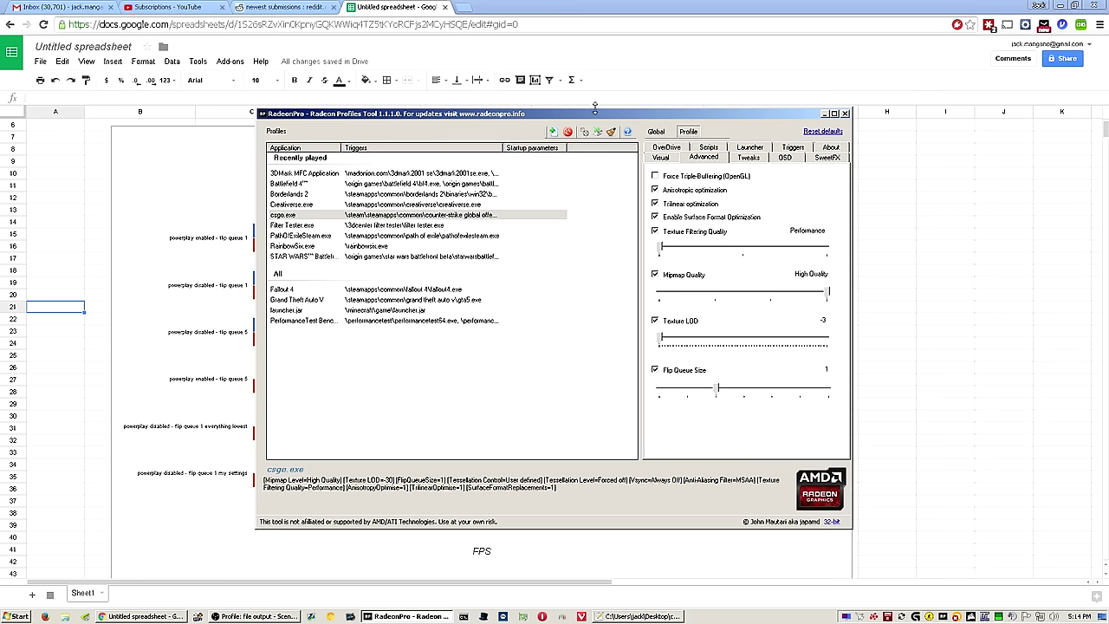
drag(624, 120, 537, 147)
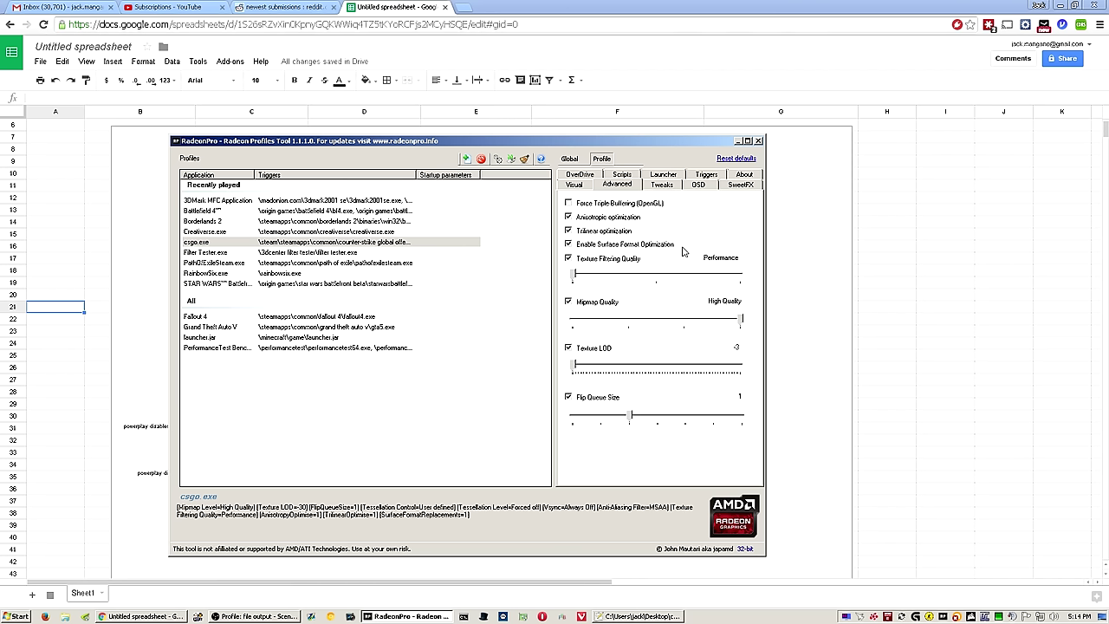
click(737, 141)
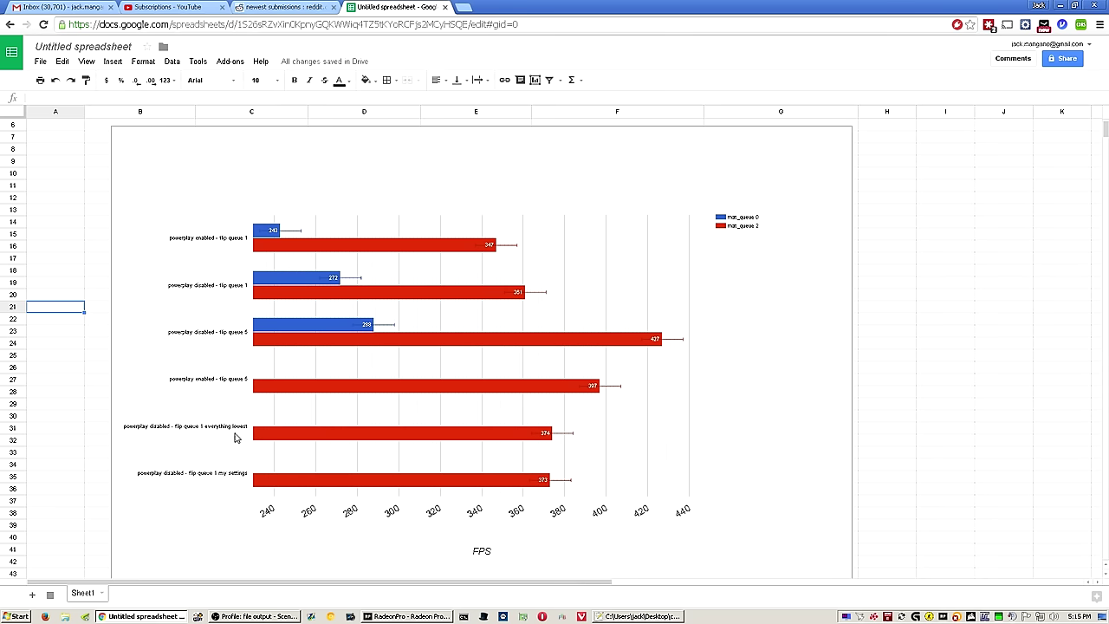
Examine the spreadsheet's FPS bar chart, comparing the mat_queue 0 and mat_queue 2 bars across the powerplay and flip queue settings.
click(291, 439)
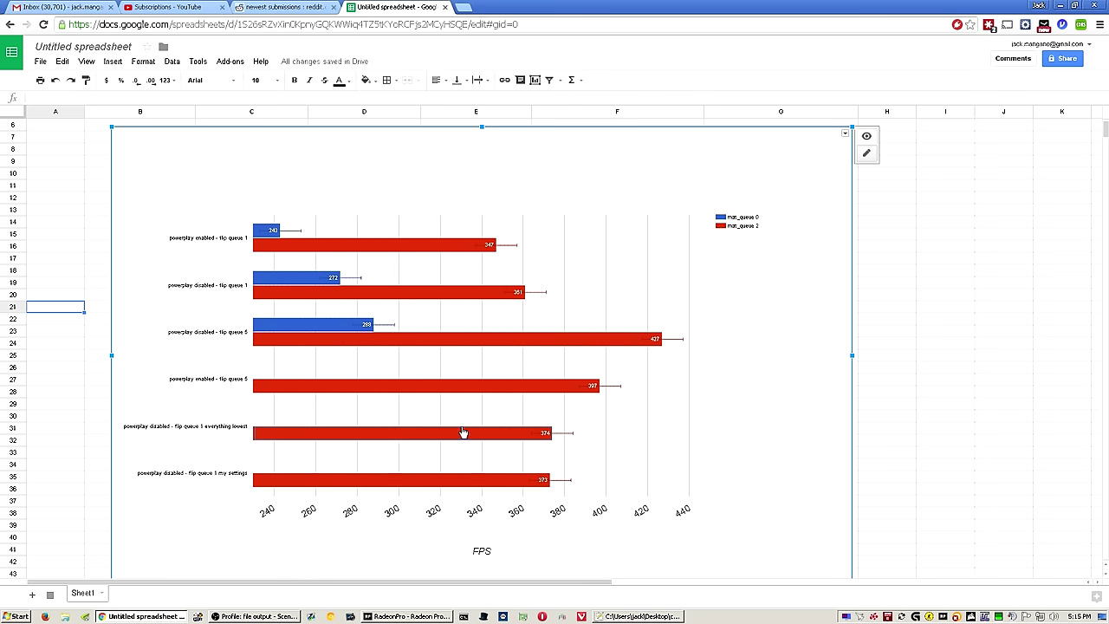
click(281, 480)
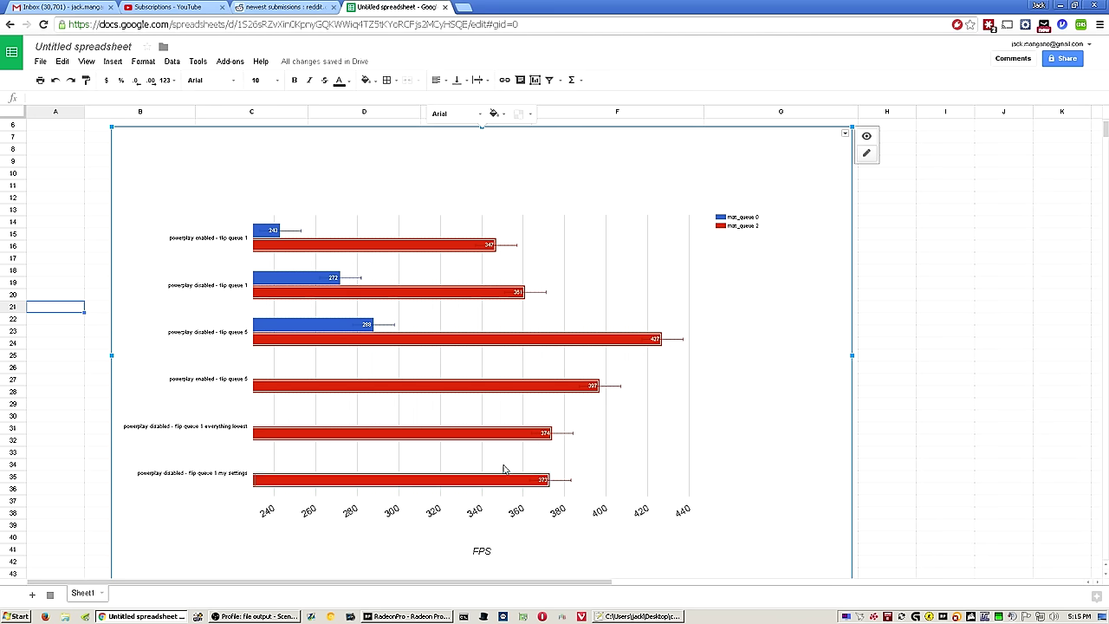
click(101, 379)
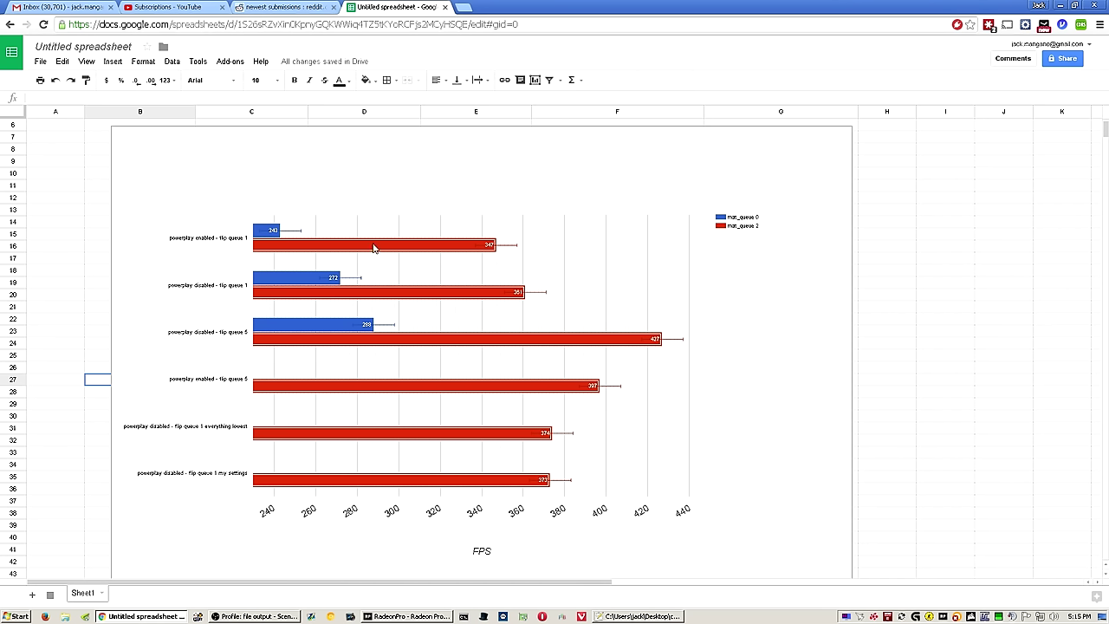
click(484, 252)
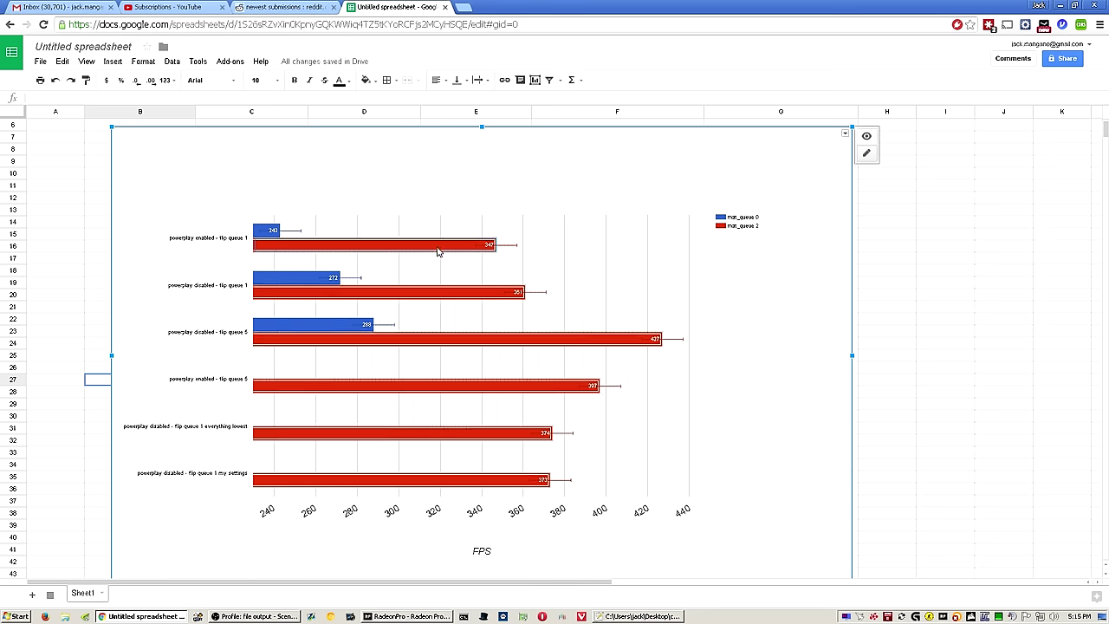
click(292, 386)
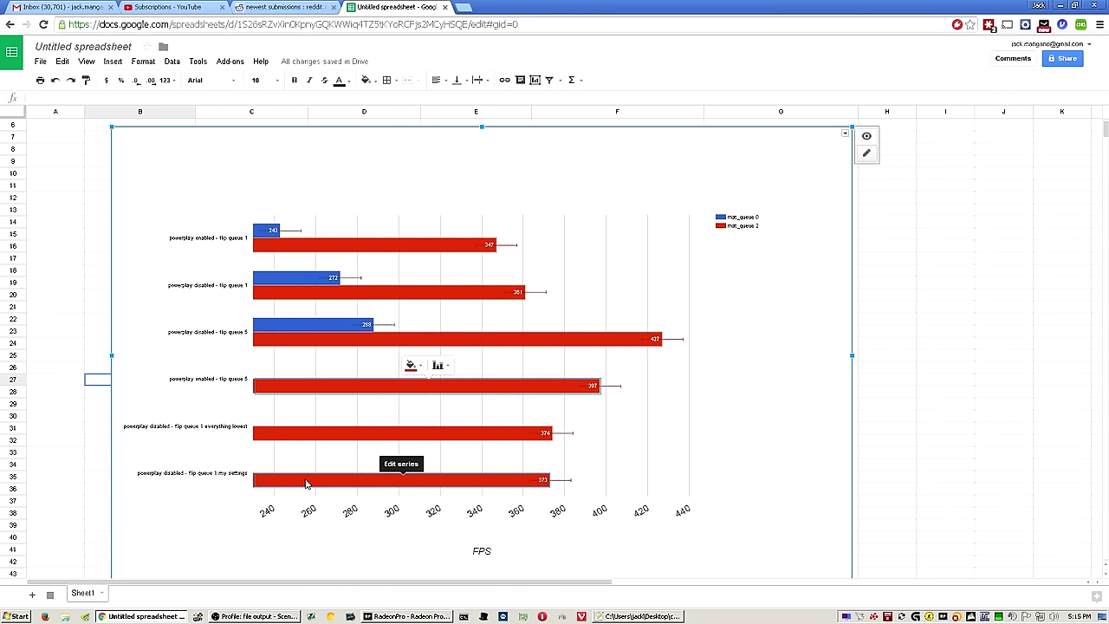
click(308, 482)
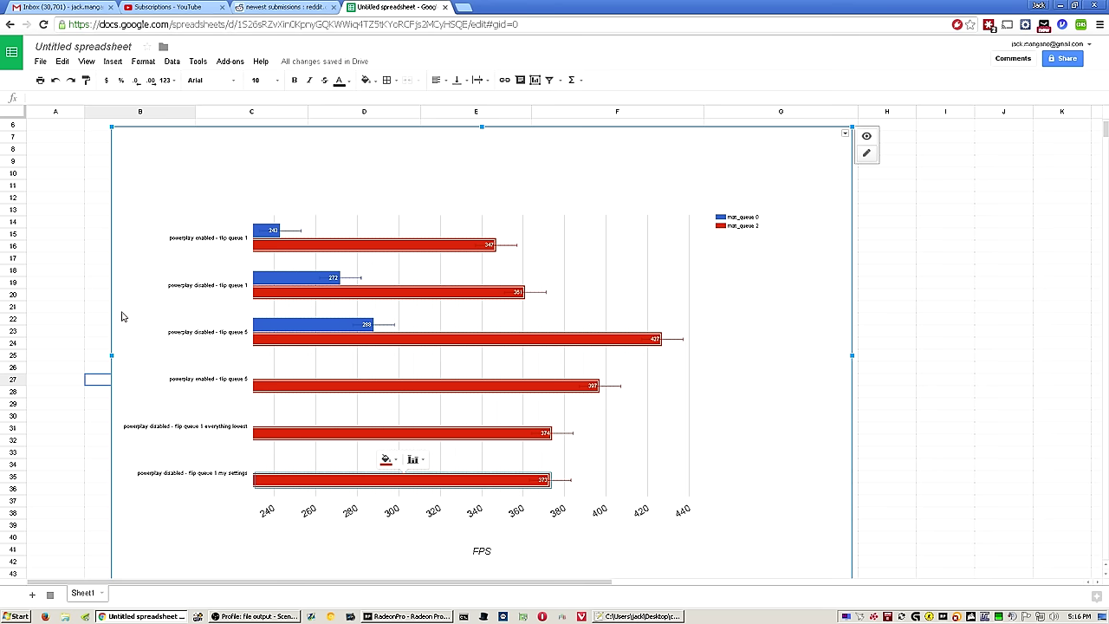
click(269, 343)
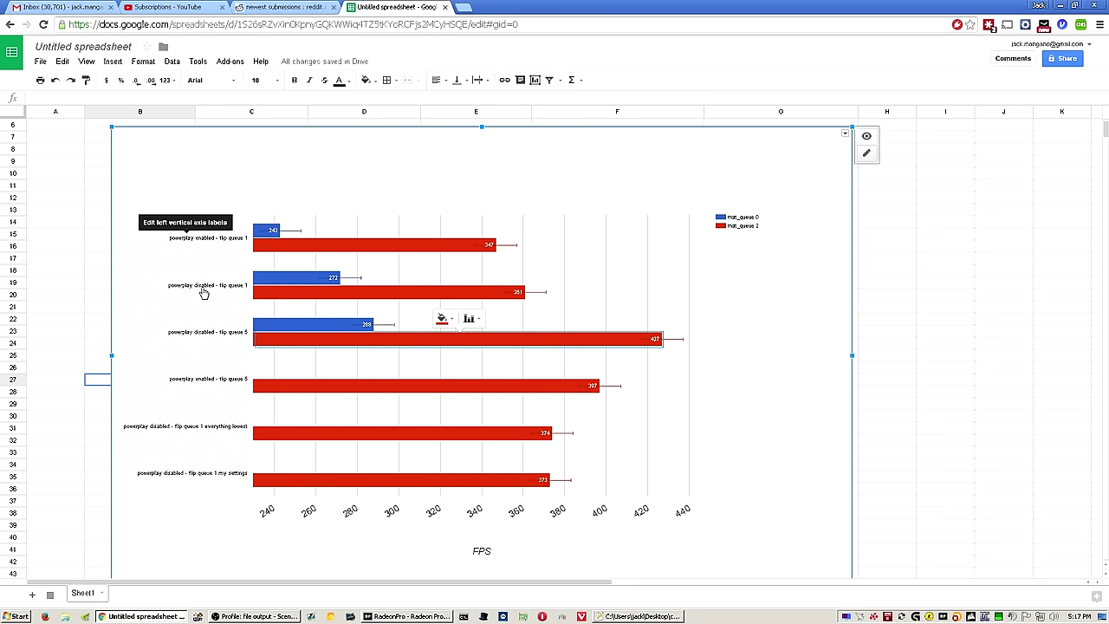
click(286, 279)
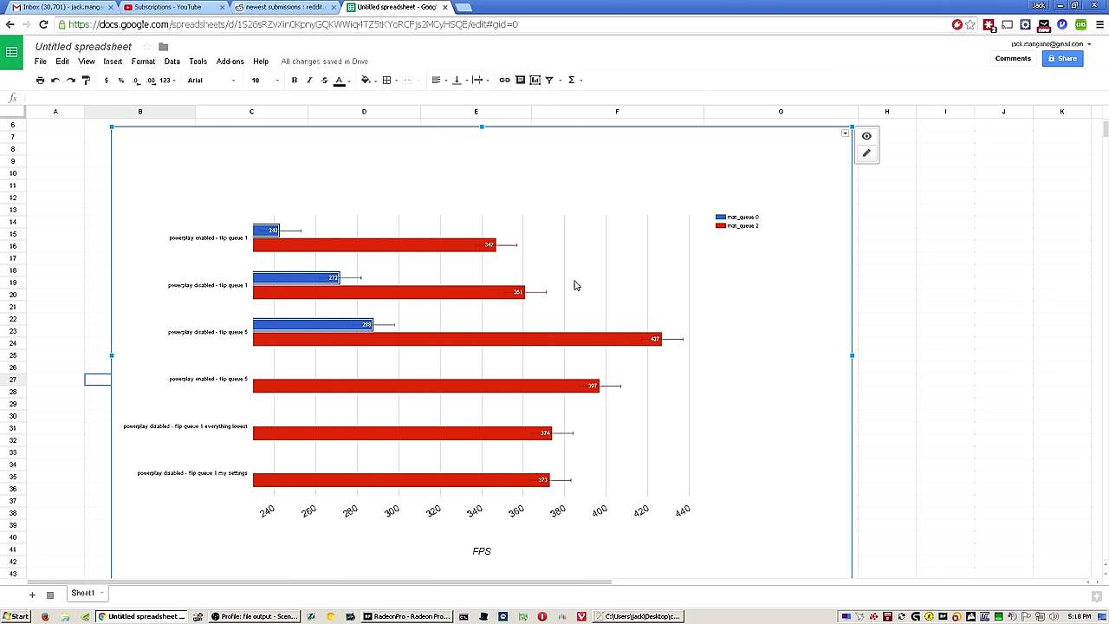
Open MSI Afterburner, review its automatic fan control properties and custom fan speed curve, and close it without saving changes.
click(873, 620)
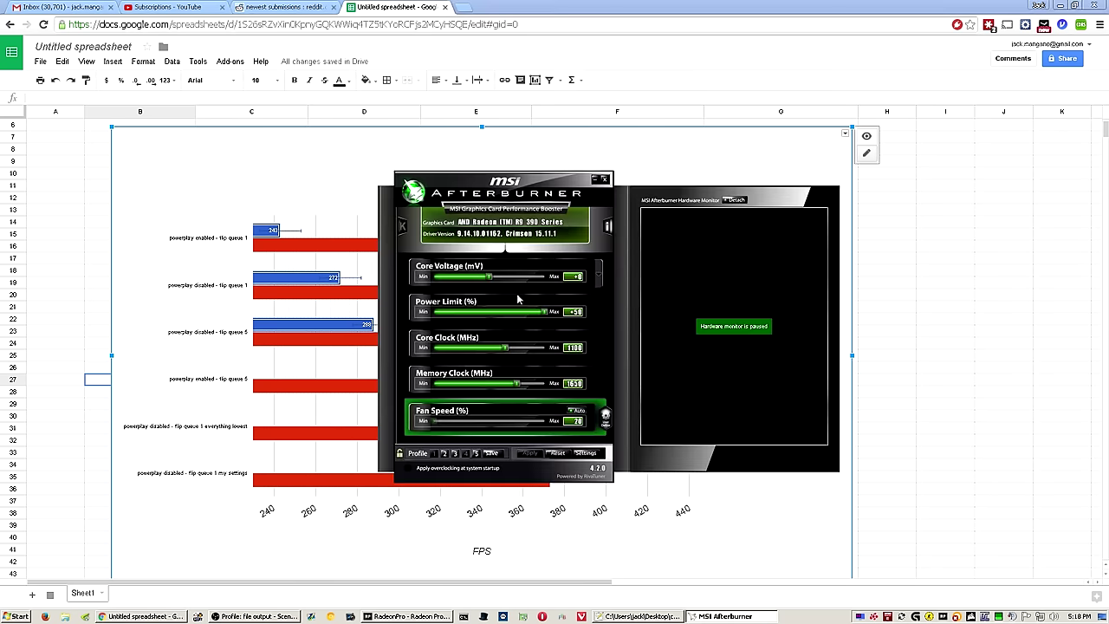
drag(548, 183, 442, 196)
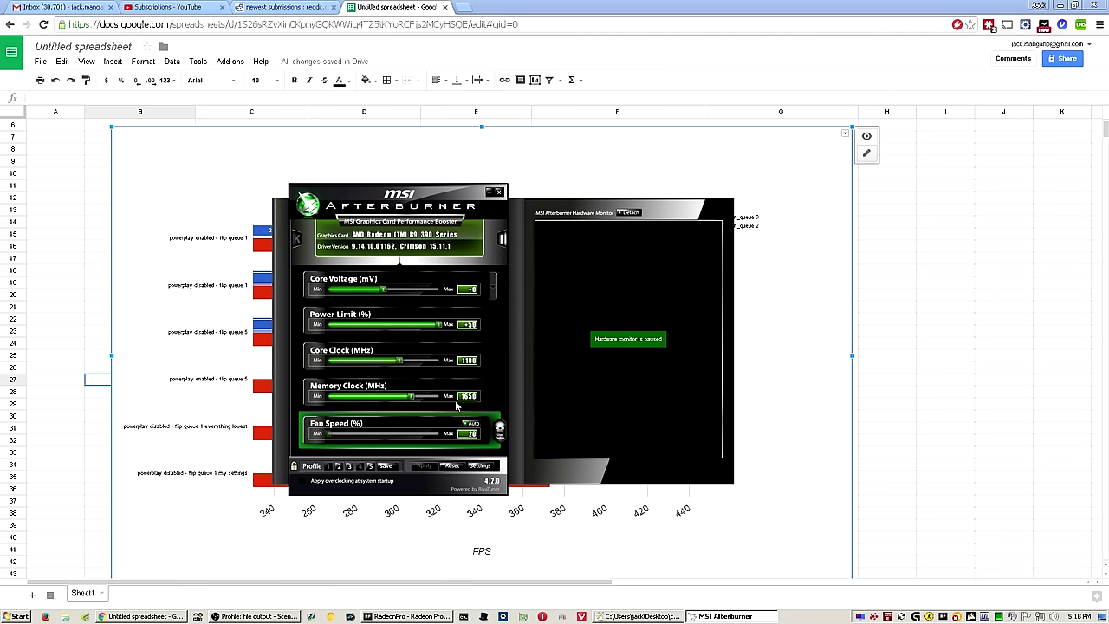
click(479, 465)
click(327, 189)
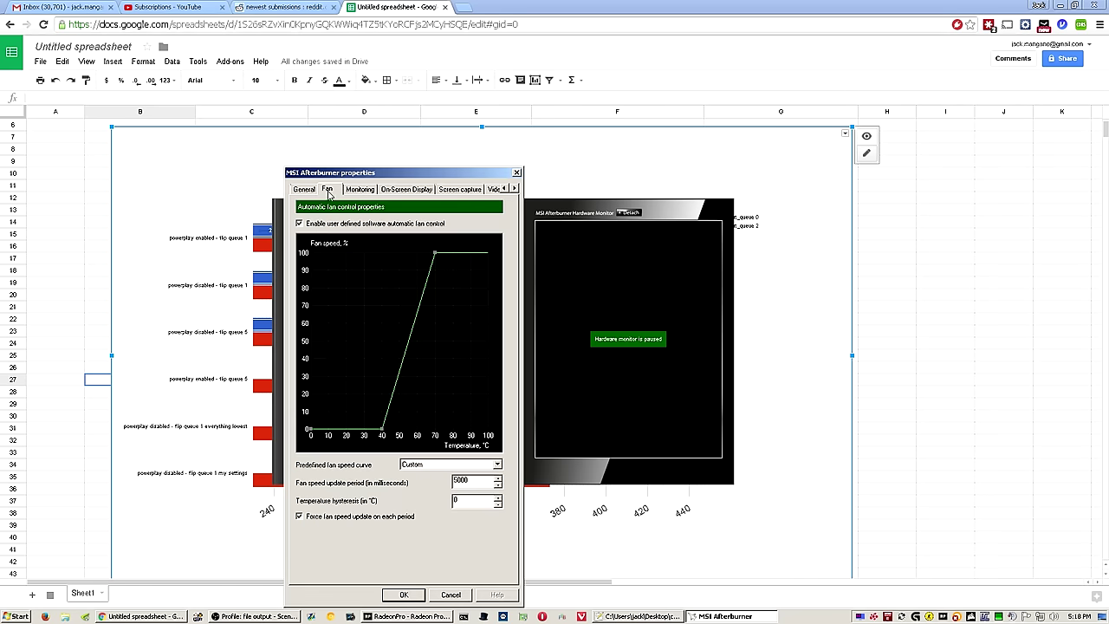
drag(371, 173, 479, 128)
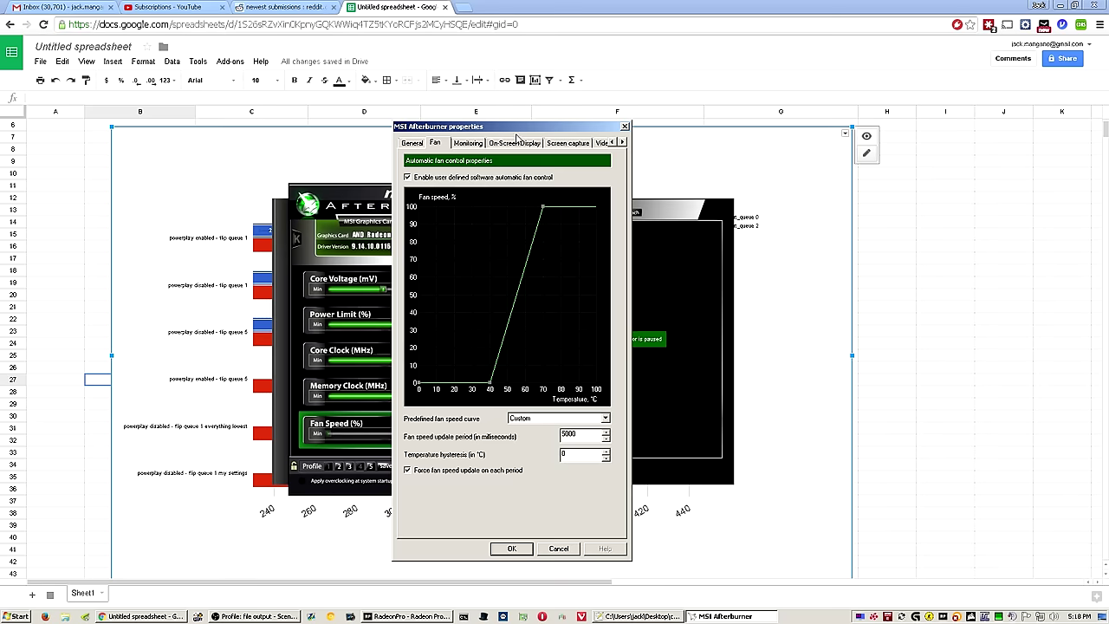
drag(500, 131, 443, 147)
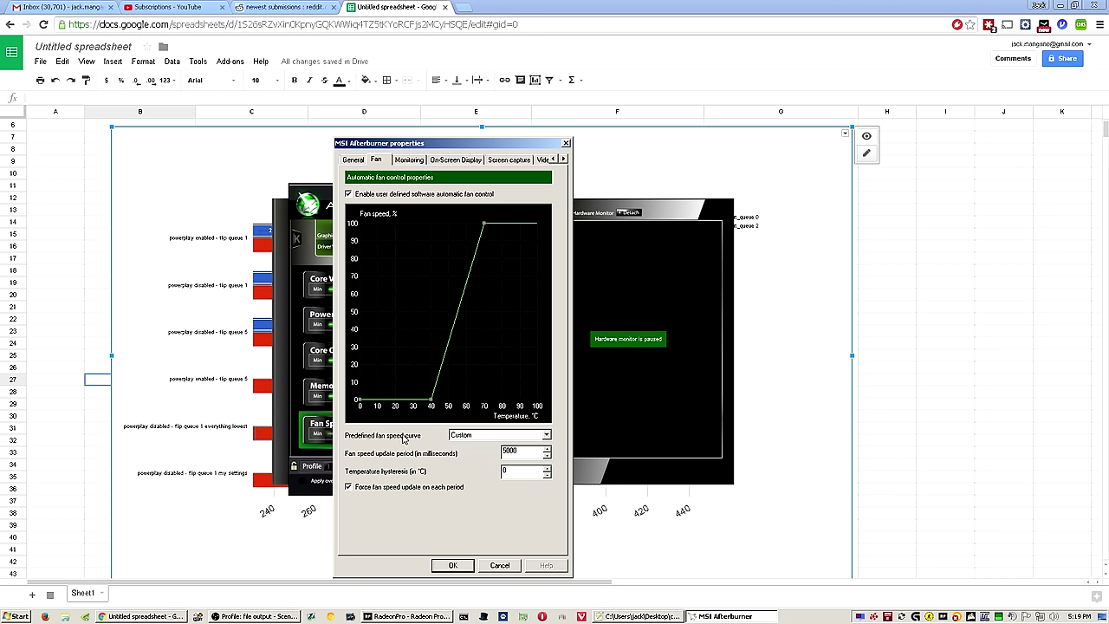
click(490, 436)
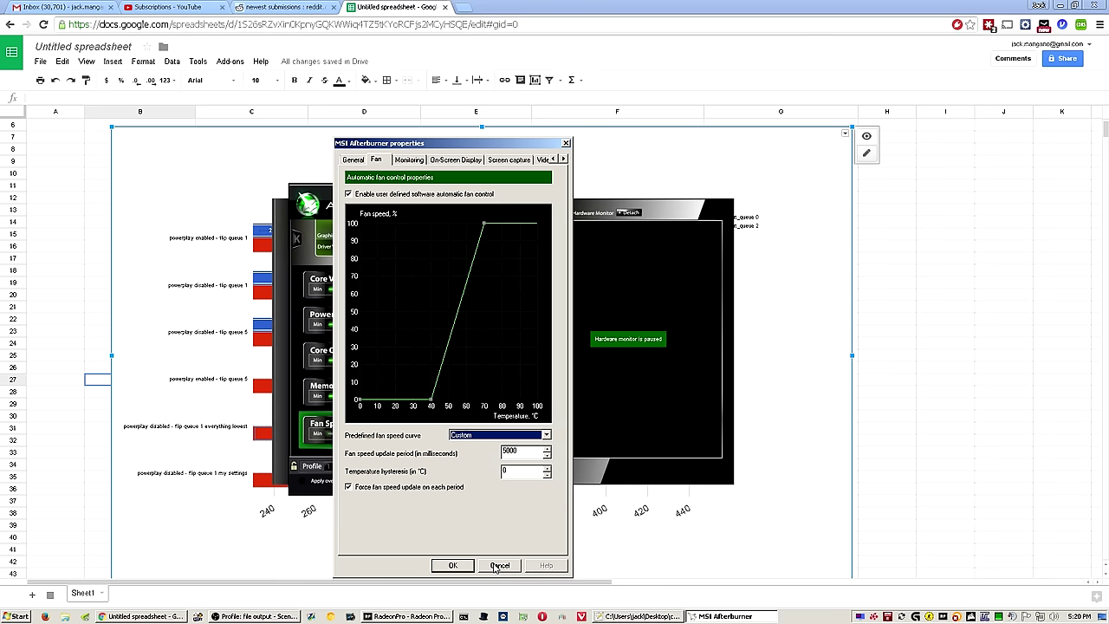
click(496, 565)
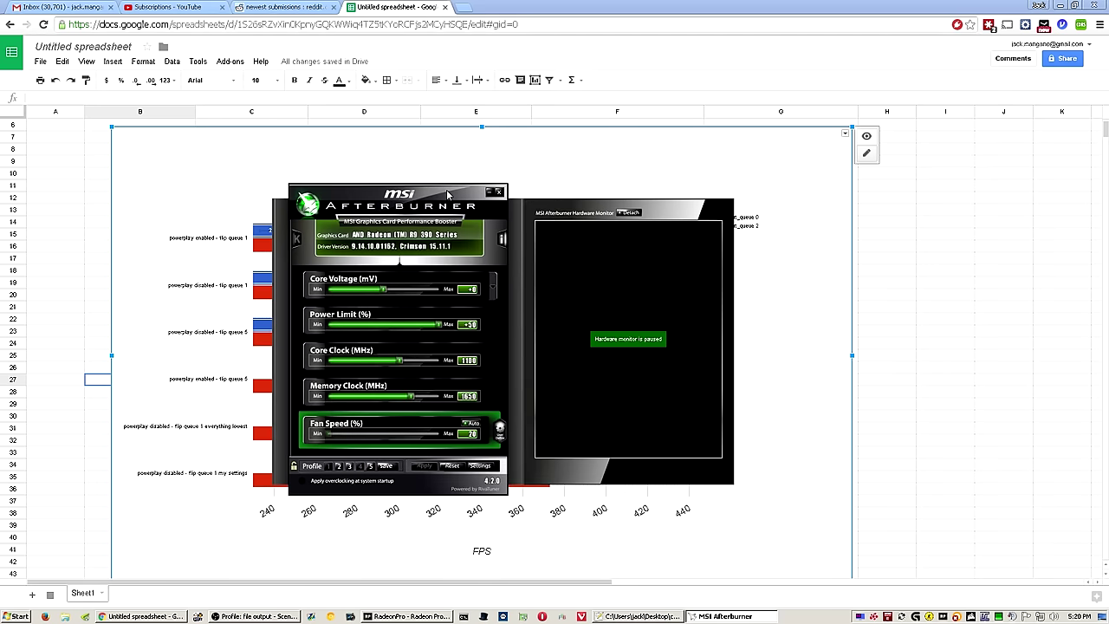
click(499, 191)
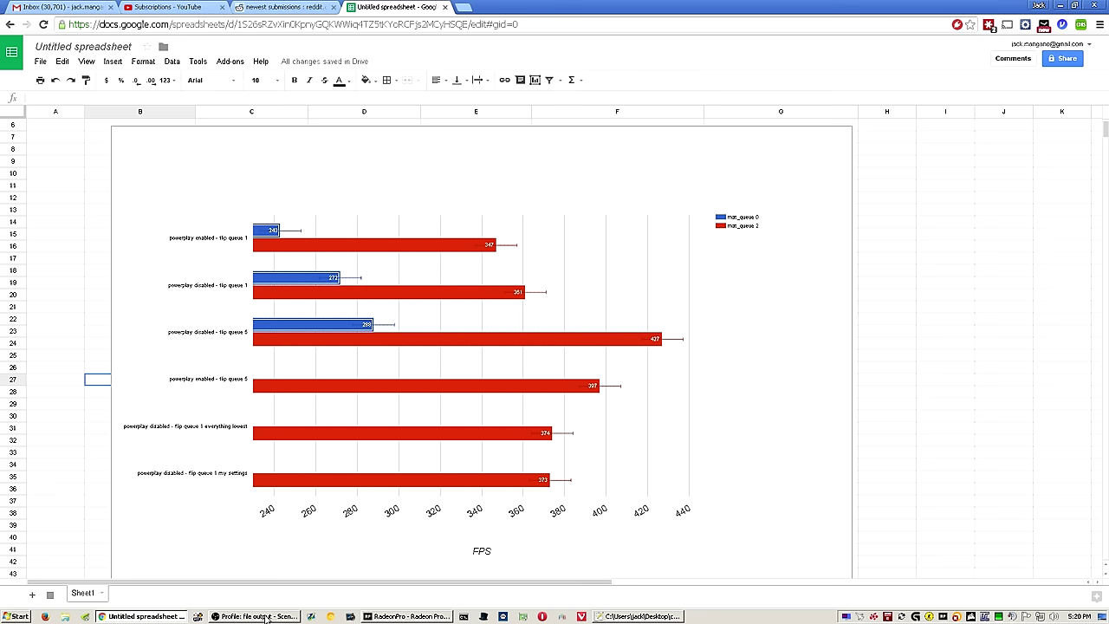
click(266, 616)
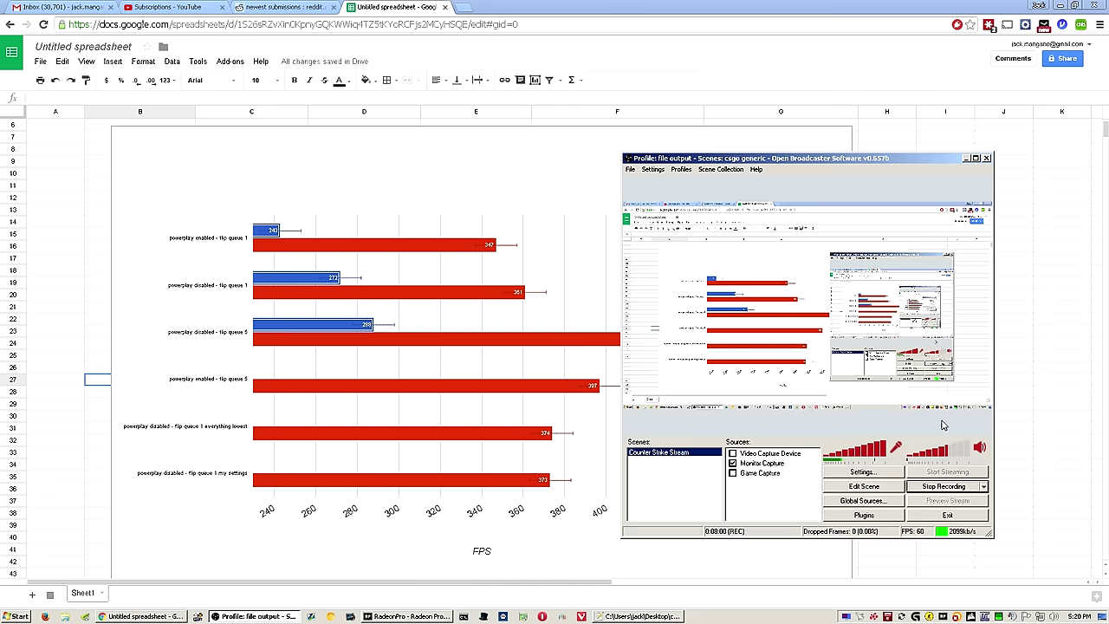